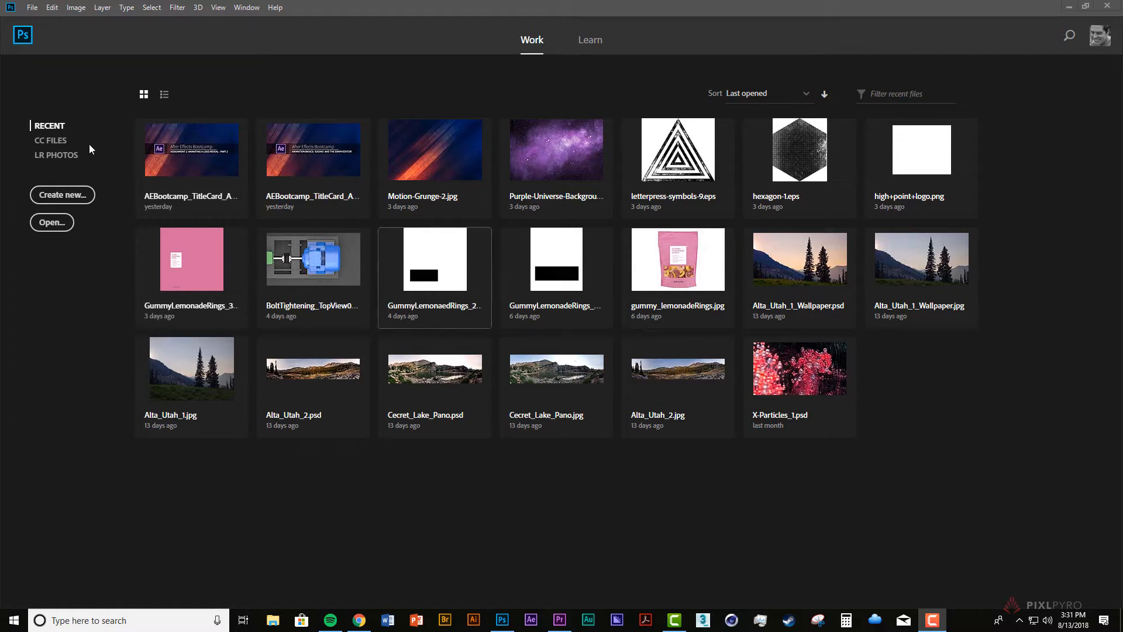
Step: Create a document from the iPhone 6 mobile preset, 750 x 1334 px at 72 ppi, in portrait with an artboard
click(65, 195)
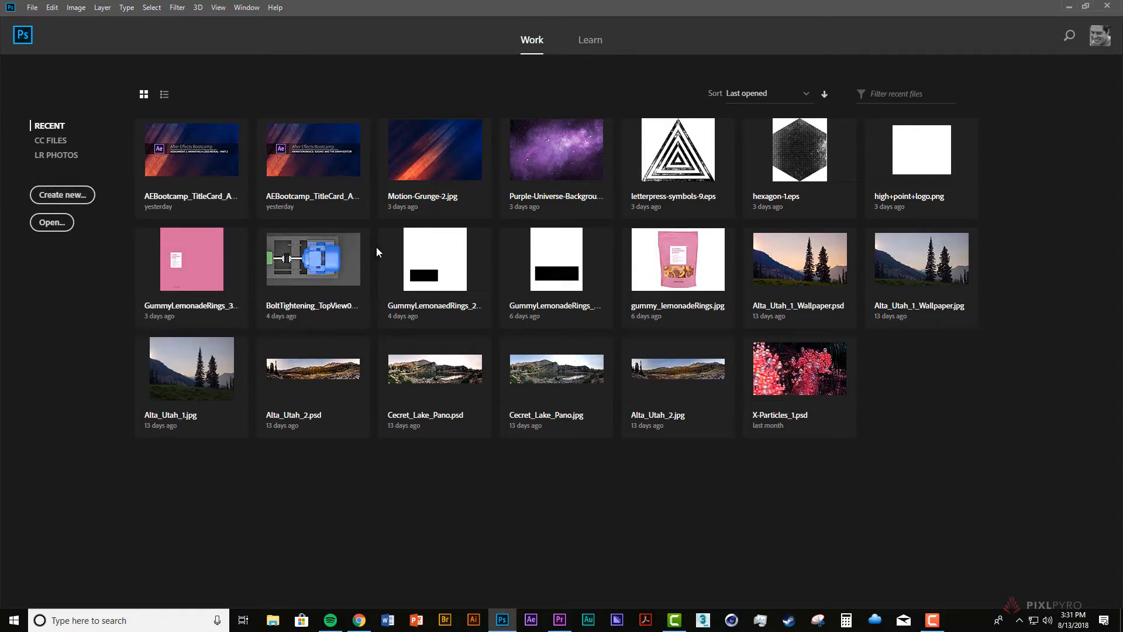
click(69, 188)
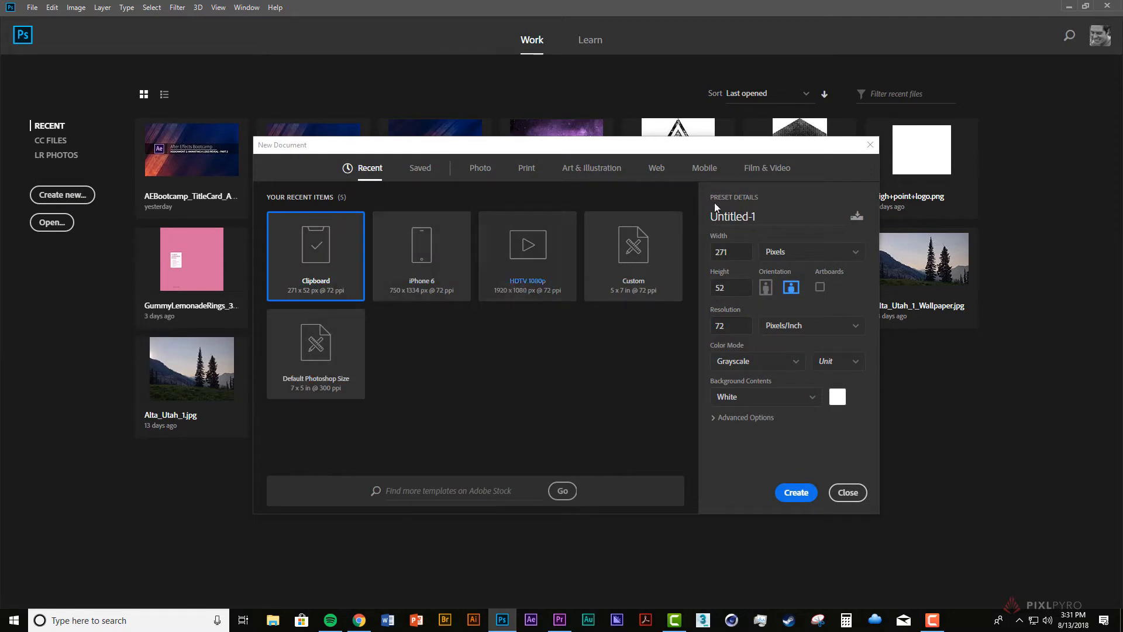
click(767, 168)
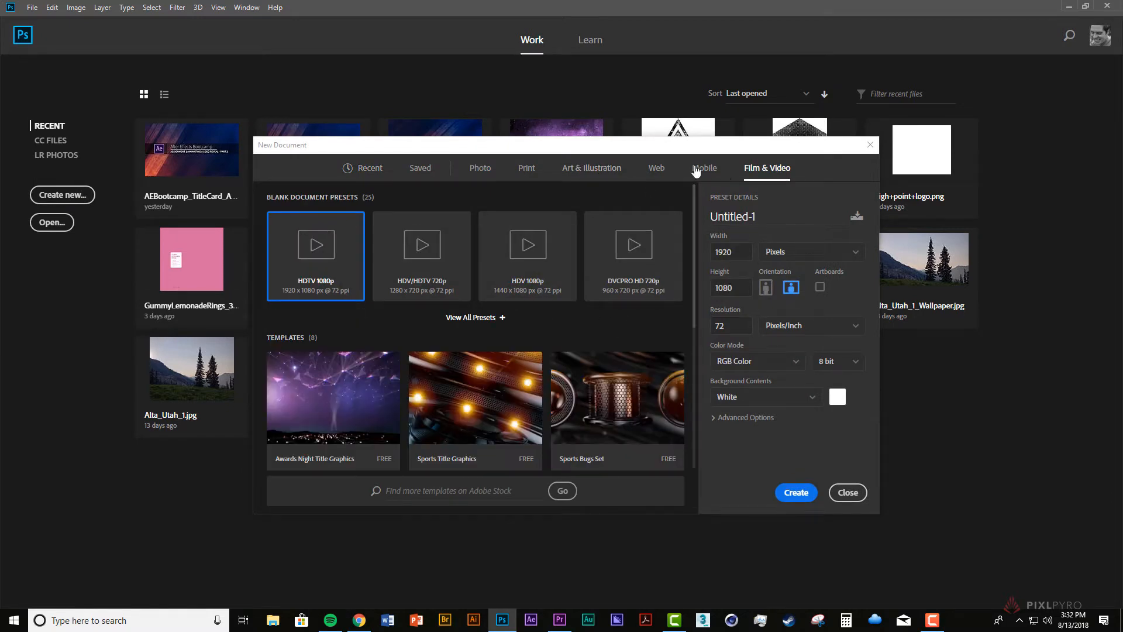
click(706, 169)
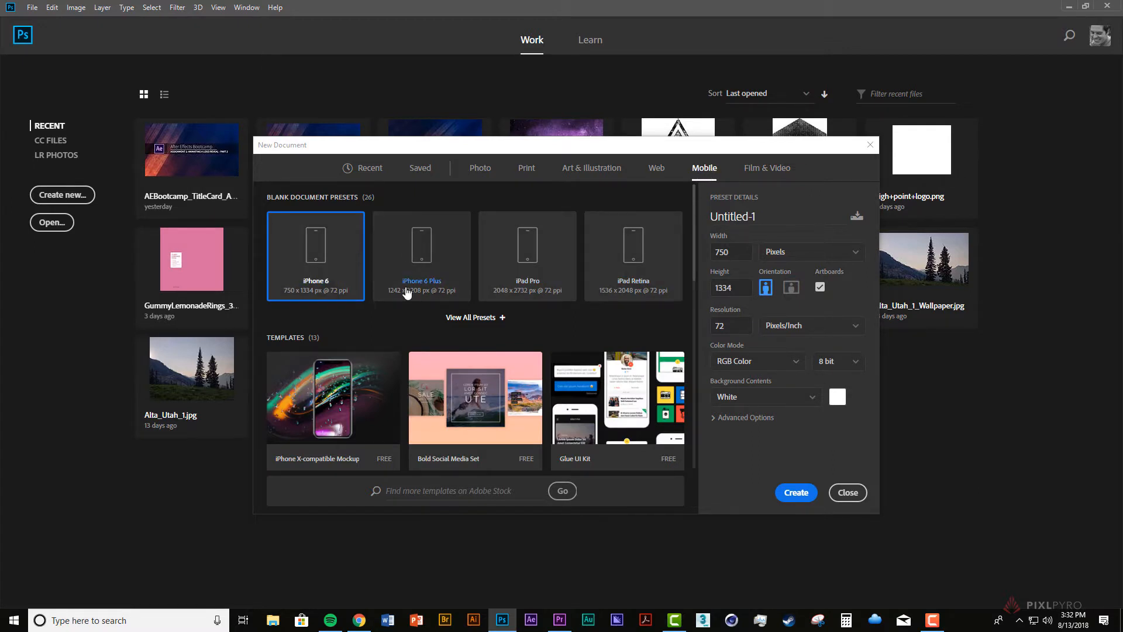
click(481, 318)
scroll(566, 351, down, 3)
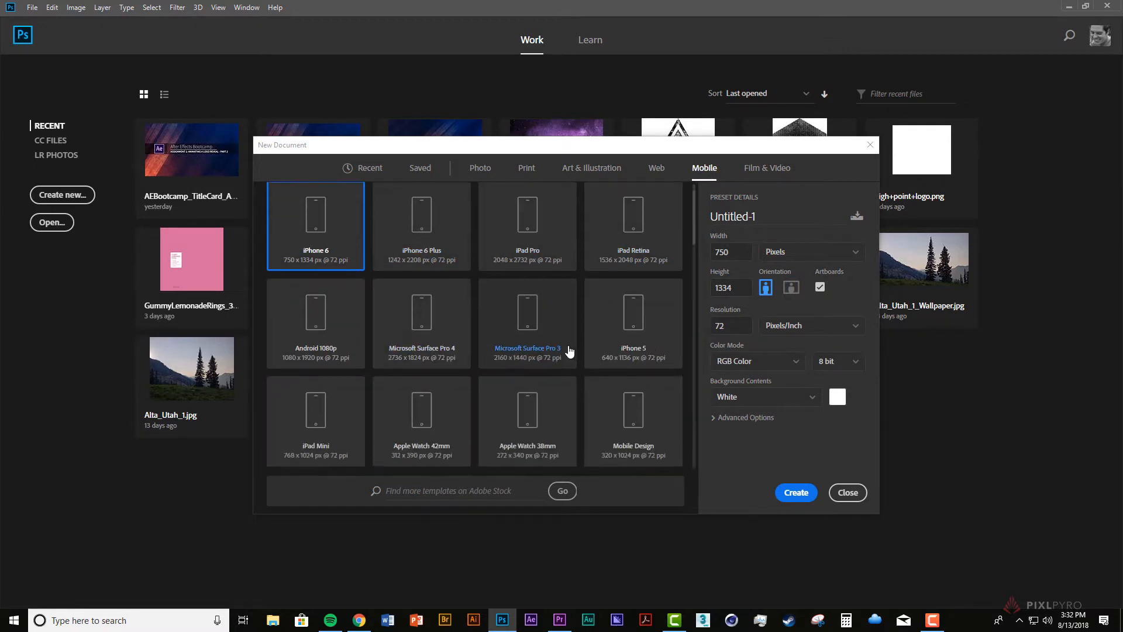
scroll(486, 269, up, 3)
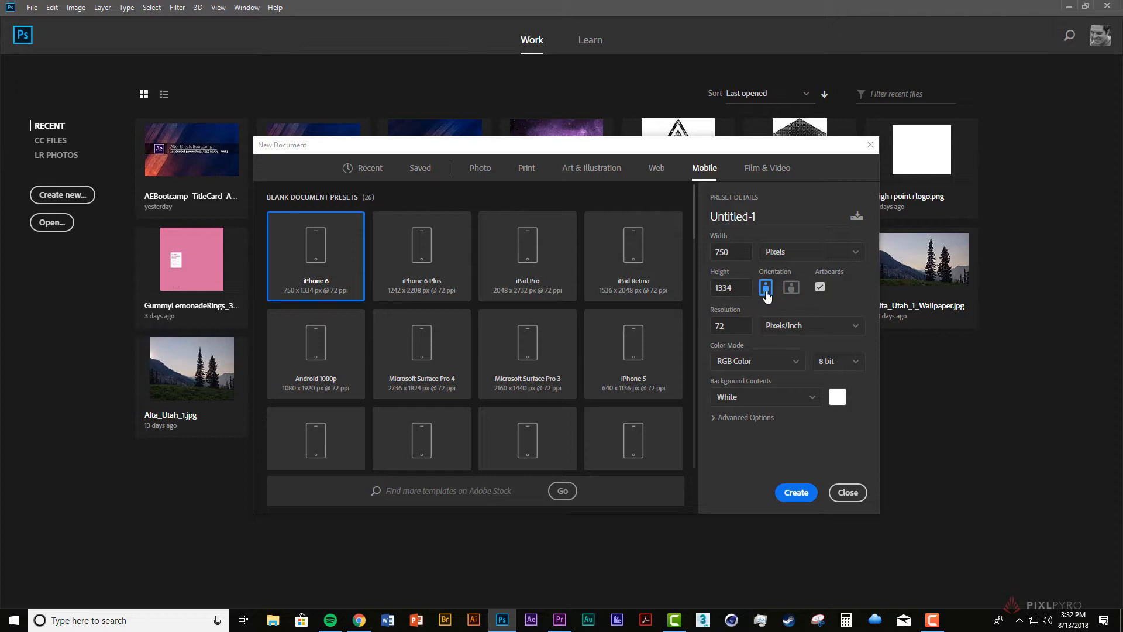
click(802, 496)
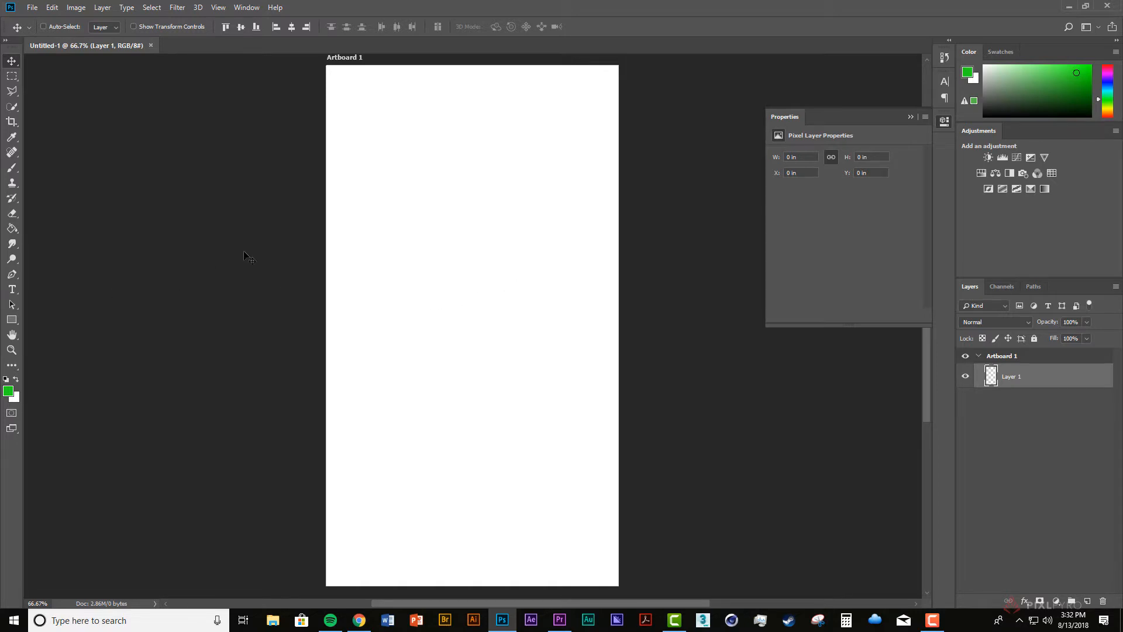
Step: Choose a slightly brighter green as the foreground colour and fill the blank artboard layer with it using the Paint Bucket
click(8, 391)
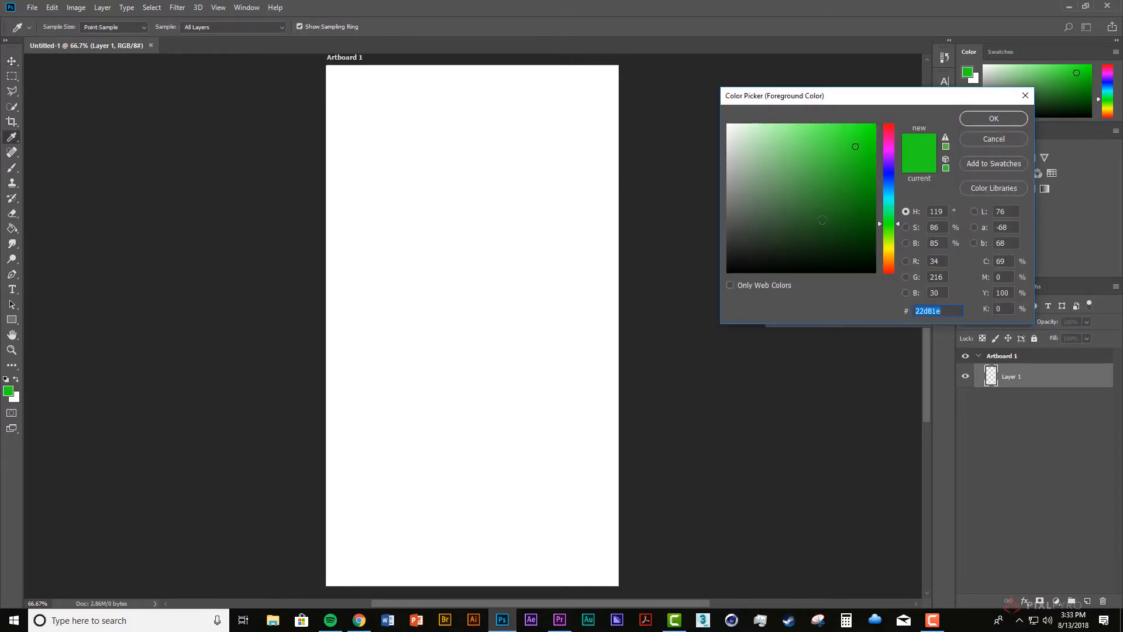
mouse_move(858, 148)
mouse_down()
mouse_move(874, 124)
mouse_move(871, 205)
mouse_move(837, 135)
mouse_move(772, 130)
mouse_move(855, 142)
mouse_up()
click(994, 118)
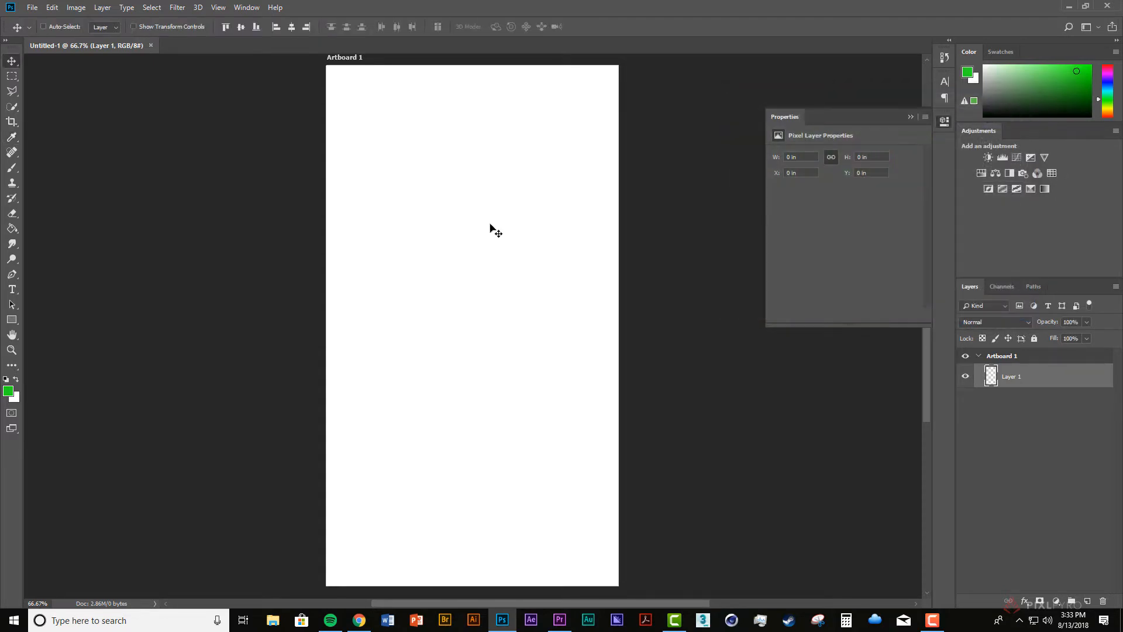
click(10, 230)
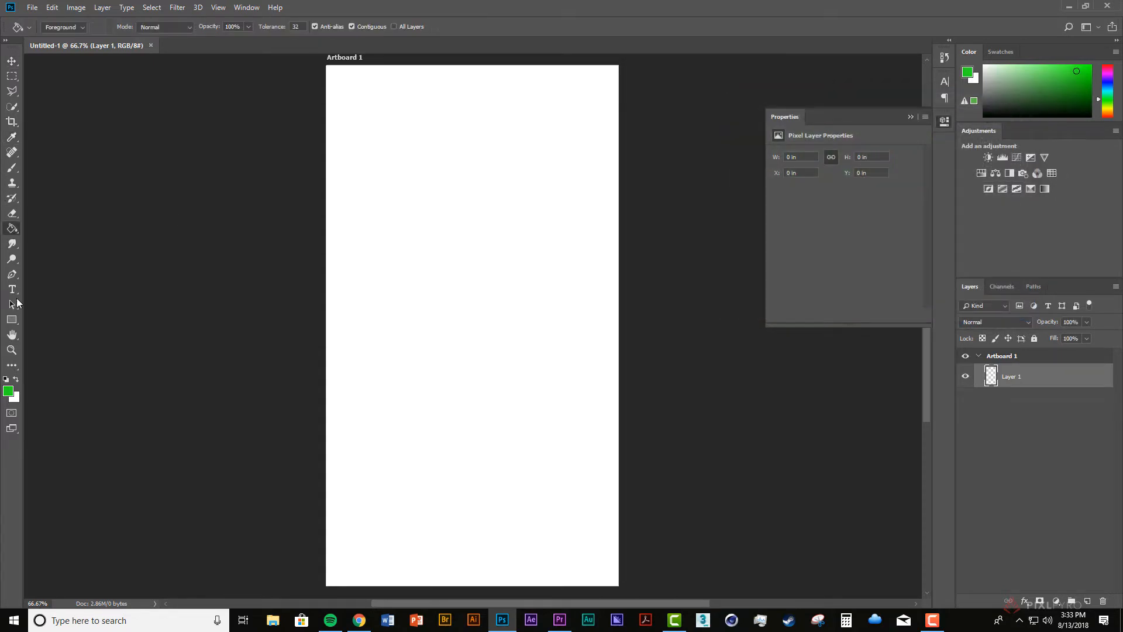
click(452, 255)
click(1030, 415)
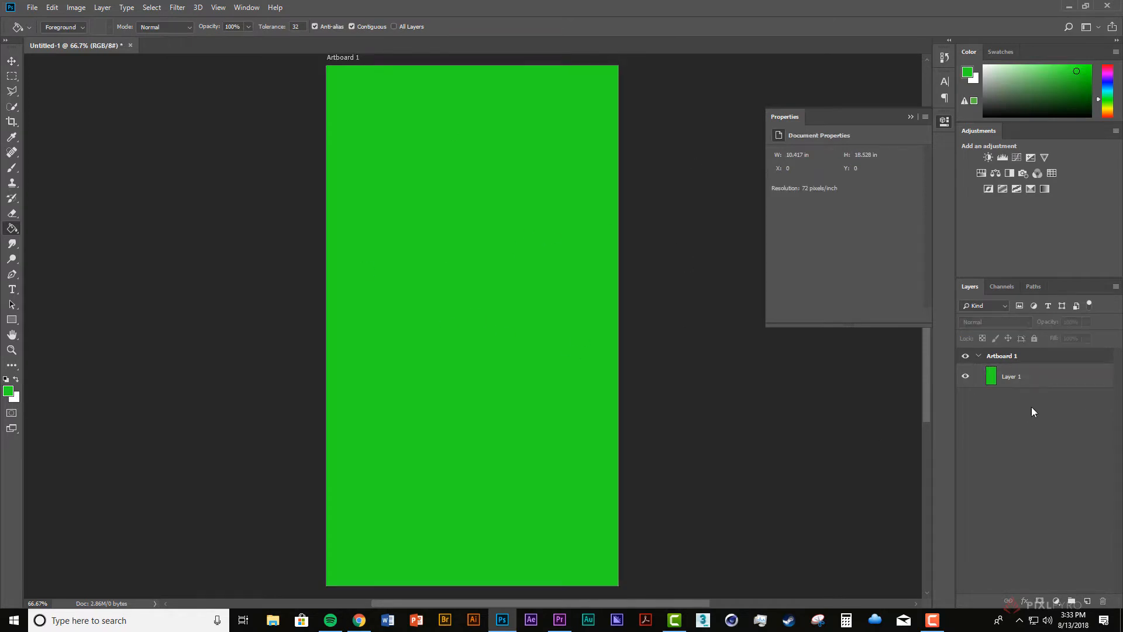
Step: Add a layer and draw a white square about 21 x 21 px near the artboard's upper-left corner
click(1087, 600)
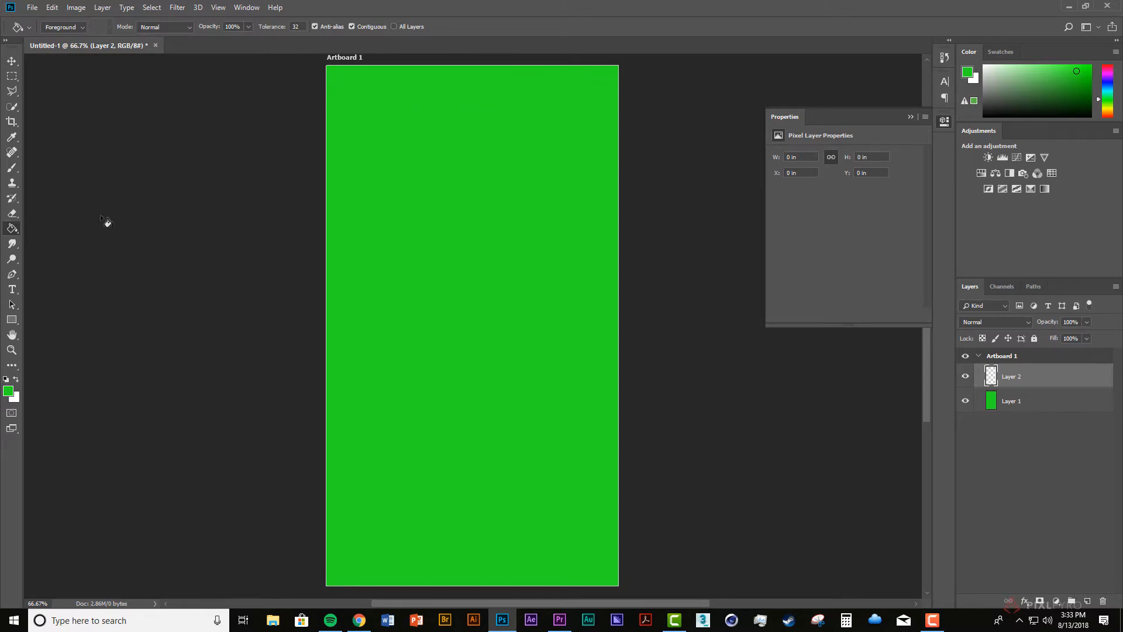
click(12, 319)
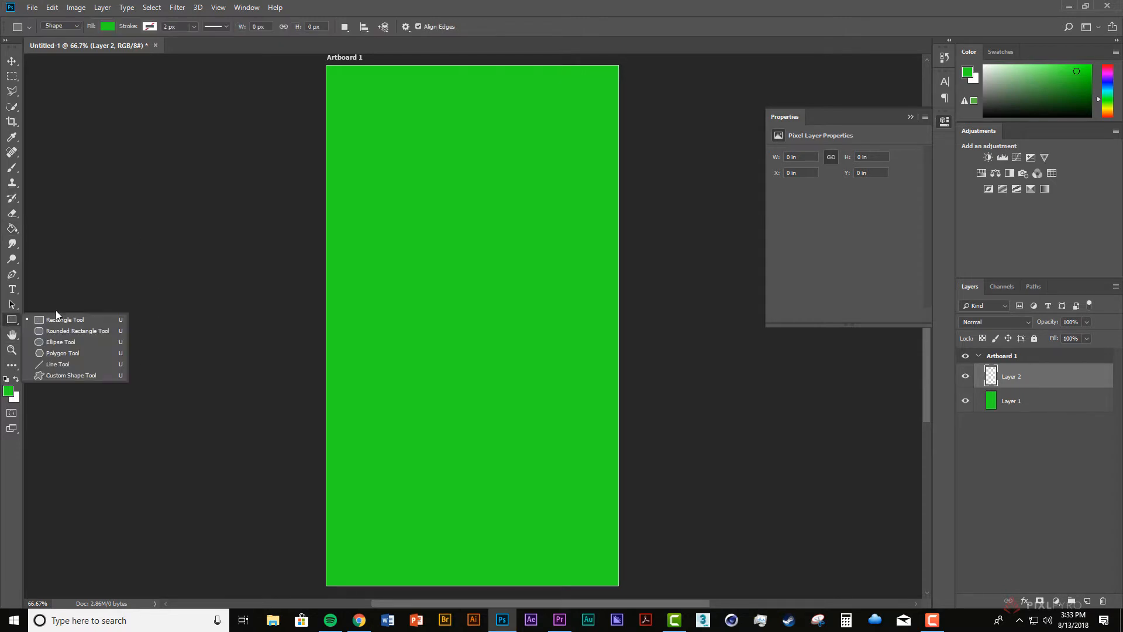
click(80, 323)
key(x)
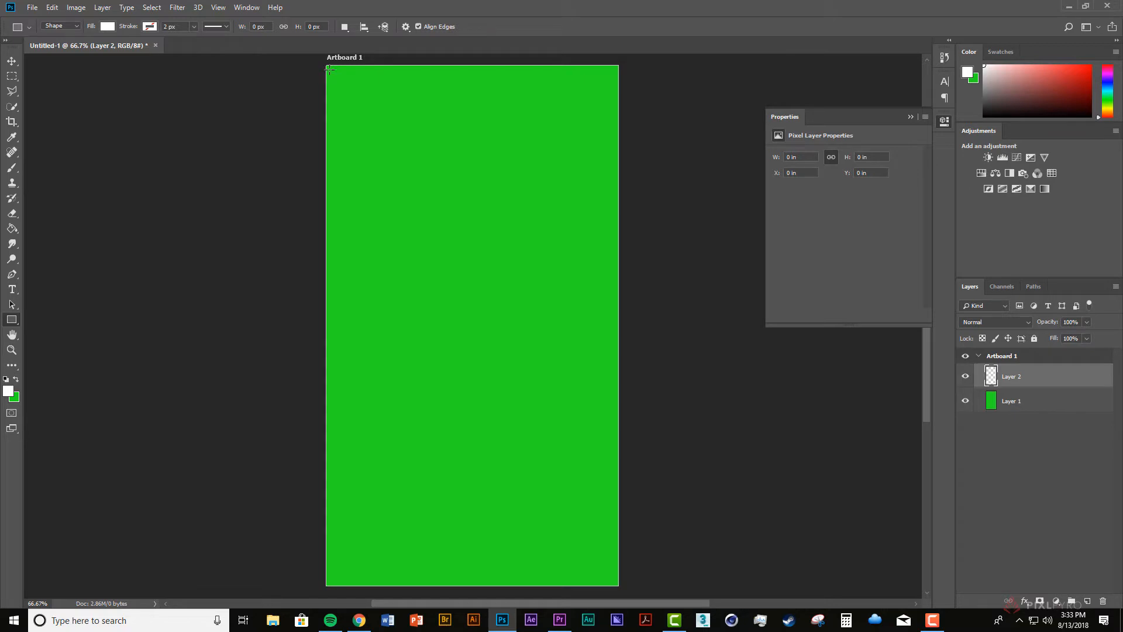
drag(330, 68, 338, 79)
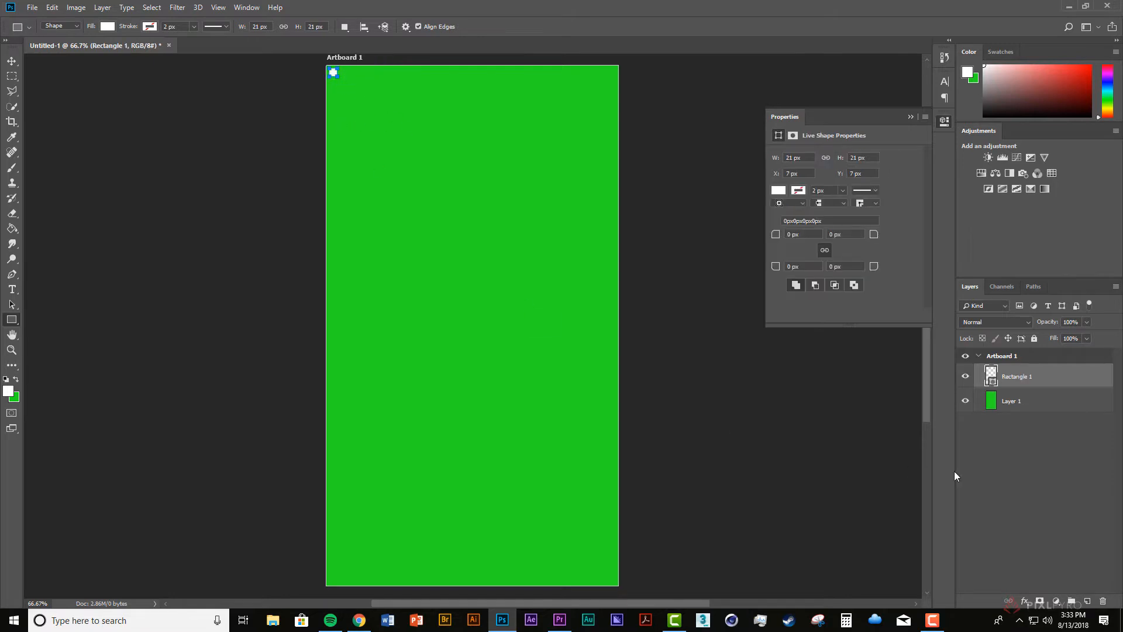
click(1057, 471)
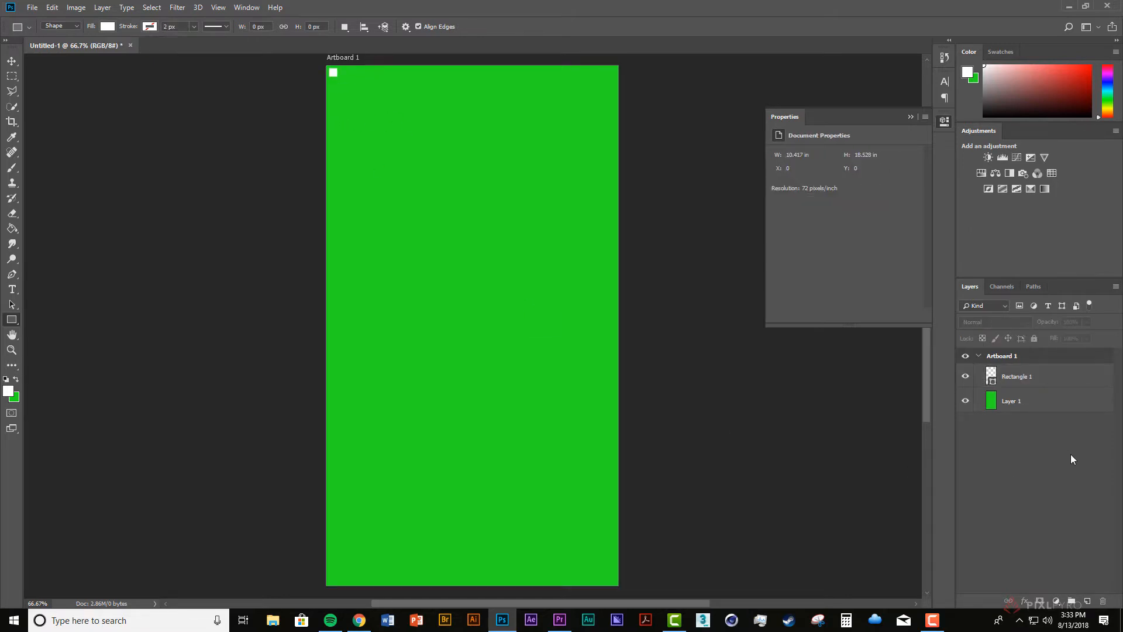
Step: Nudge the white square slightly right and down, to about 12 px from the artboard's upper-left edges
click(1037, 378)
key(v)
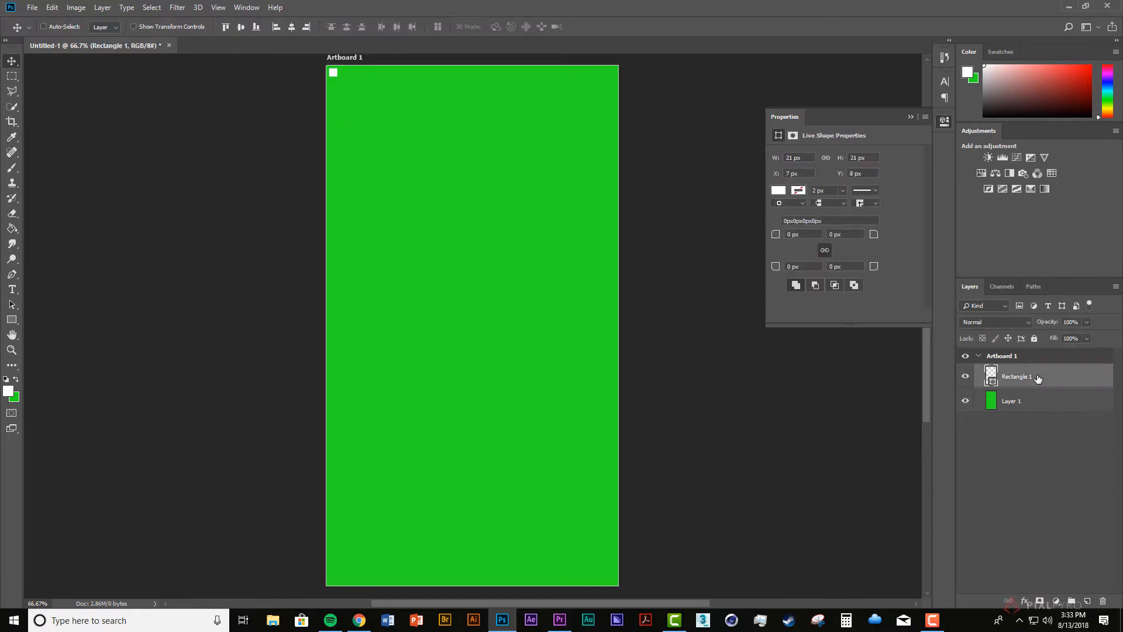
key(Right)
key(Right)
key(Right)
key(Right)
key(Right)
key(Down)
key(Down)
click(1070, 473)
click(1028, 386)
Step: Duplicate the white square and place the copy near the artboard's upper-right corner, at X 712 px, Y 12 px
drag(336, 75, 549, 103)
key(ctrl+z)
key(ctrl+j)
drag(350, 87, 612, 103)
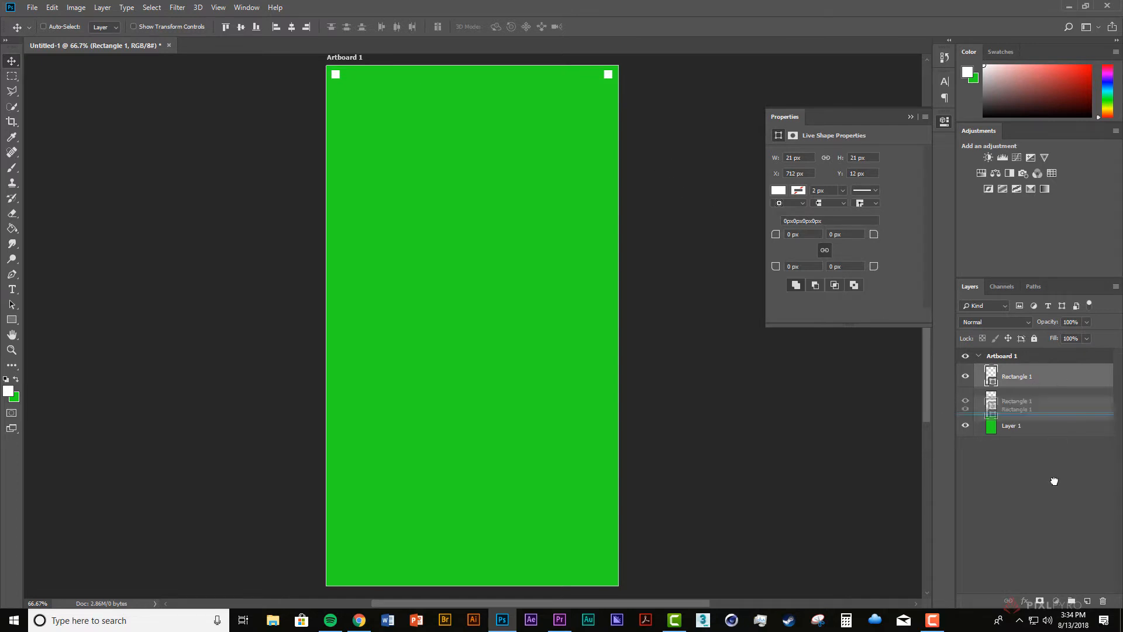
Step: Duplicate the square twice more, placing copies in the artboard's lower-right corner (X 712, Y 1298 px) and lower-left corner (X 13, Y 1298 px)
key(ctrl+j)
drag(609, 76, 647, 579)
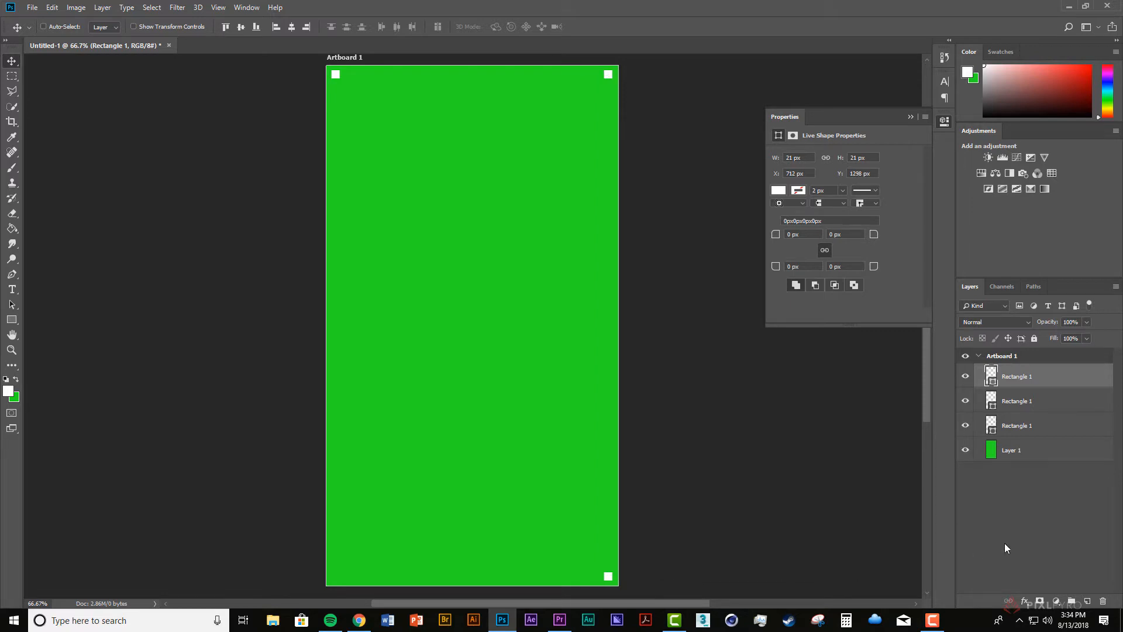
drag(1032, 381, 1086, 601)
drag(624, 577, 354, 575)
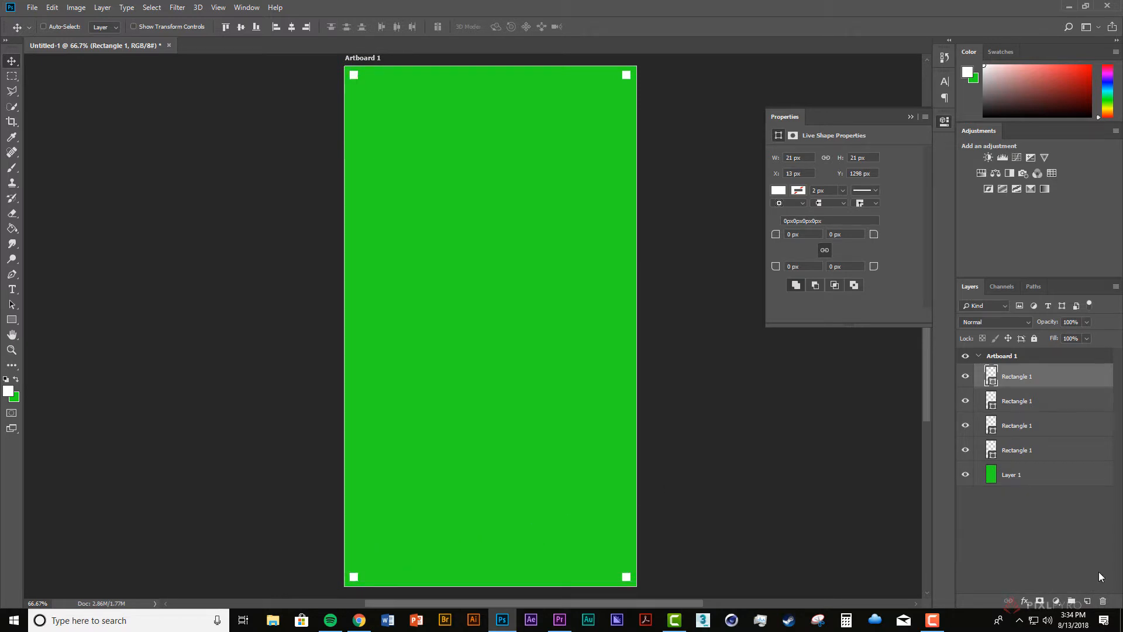
click(1086, 546)
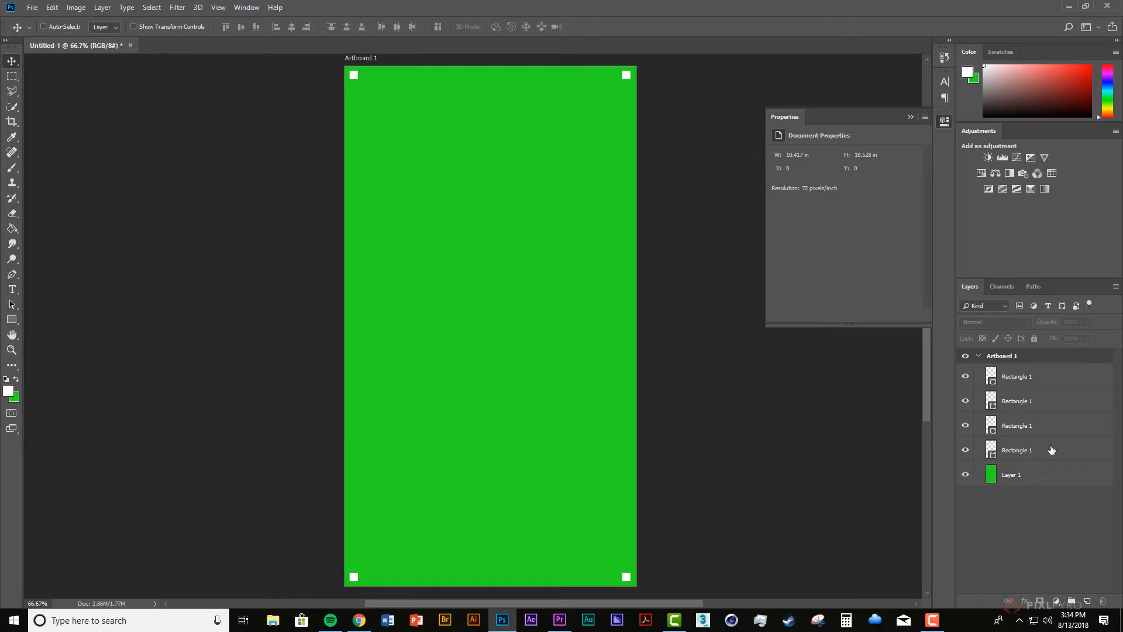
Step: Duplicate the lower-left square and move the copy to the artboard's centre, at about X 354 px, Y 636 px
click(1045, 378)
drag(1044, 379, 1087, 600)
drag(359, 575, 487, 317)
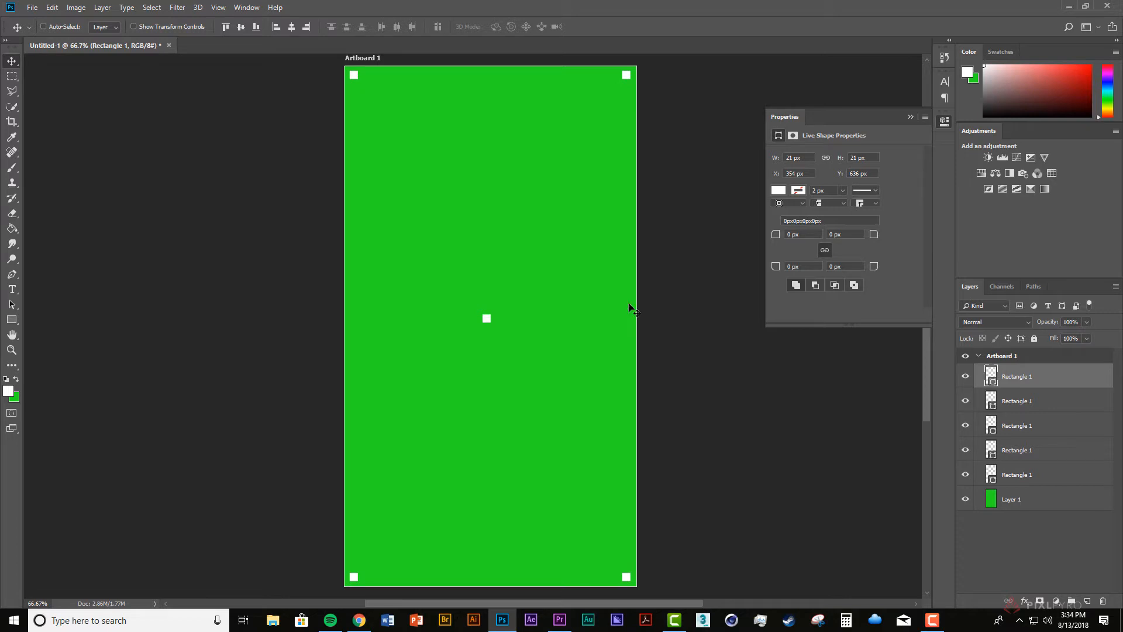
click(989, 532)
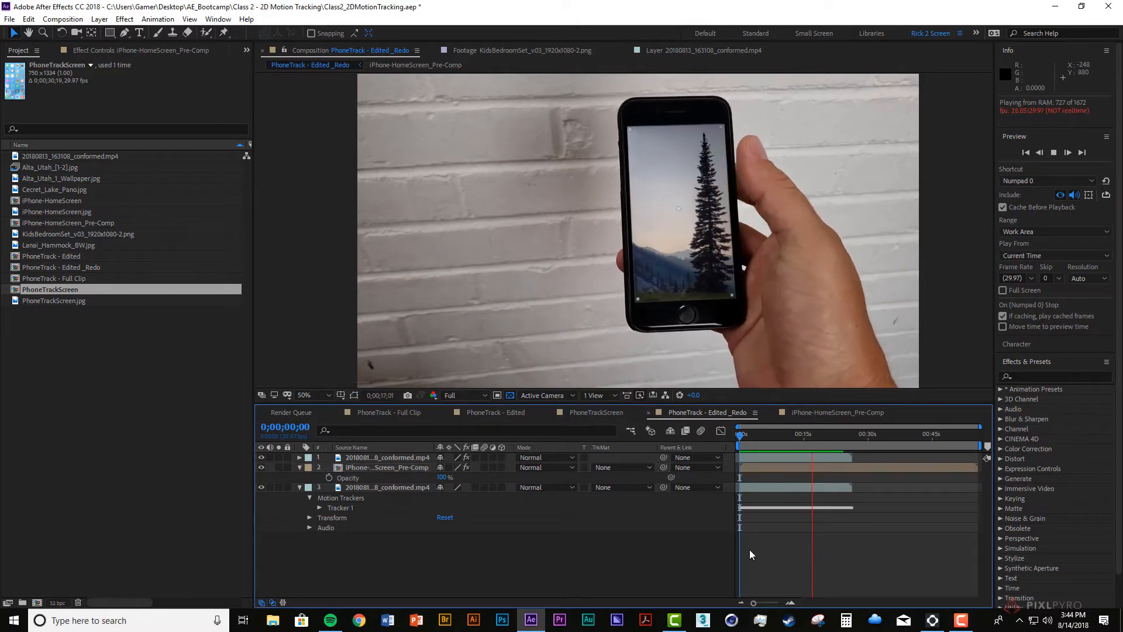
Step: In After Effects, stop the preview and delete Tracker 1 from the bottom phone footage layer
click(732, 546)
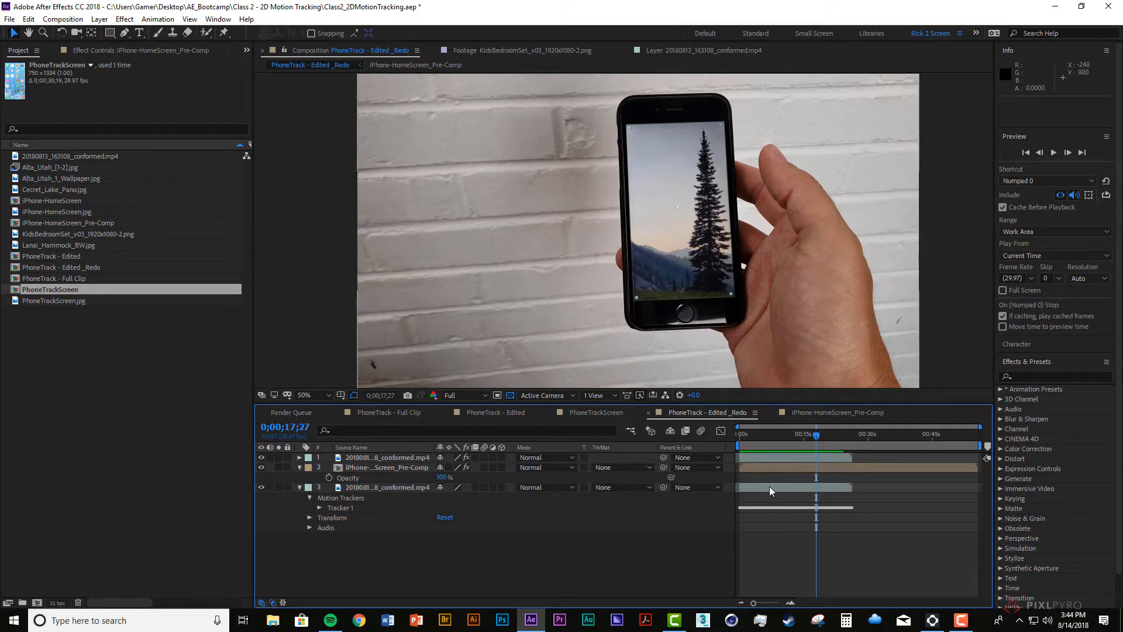
click(370, 486)
click(334, 507)
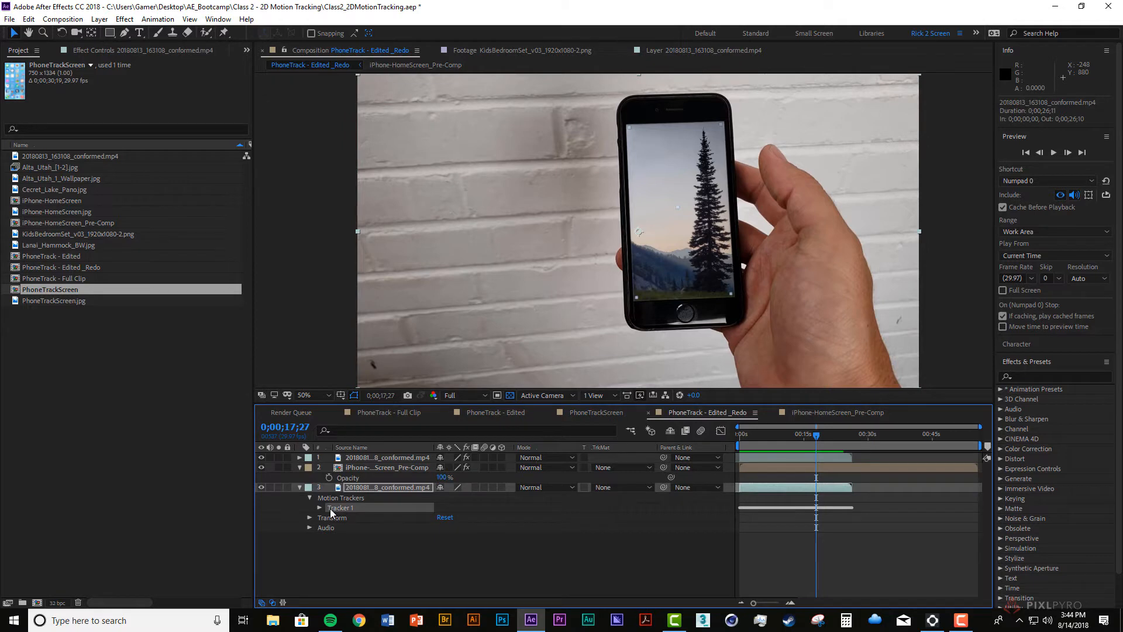
key(Delete)
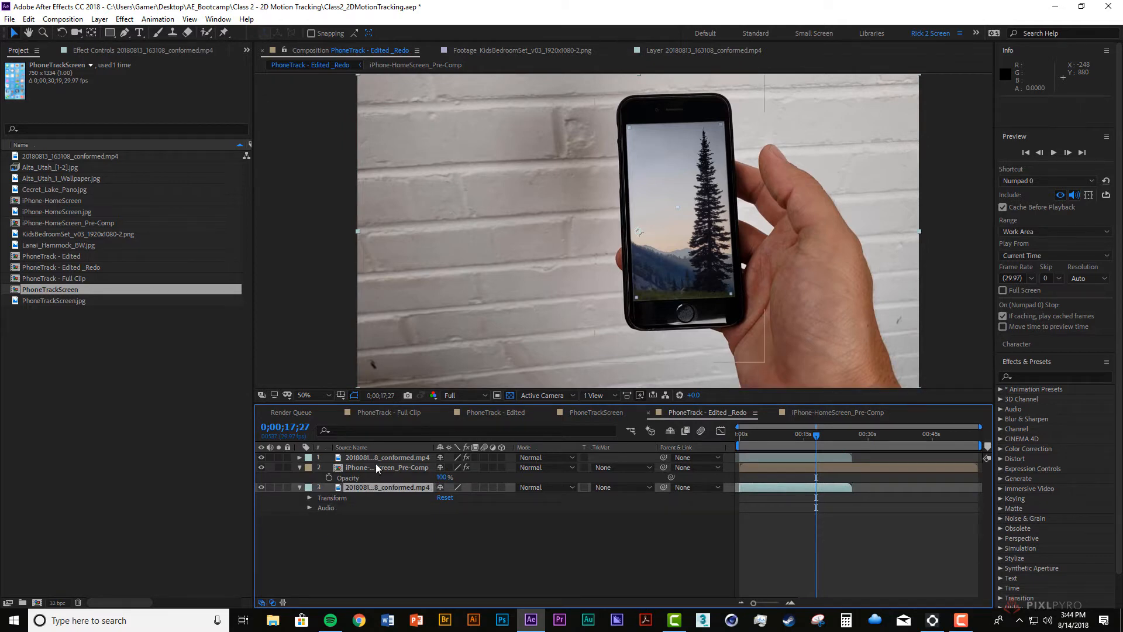
Step: Delete the iPhone home screen pre-comp layer and the duplicate footage layer above it
click(376, 467)
key(Delete)
click(376, 458)
key(Delete)
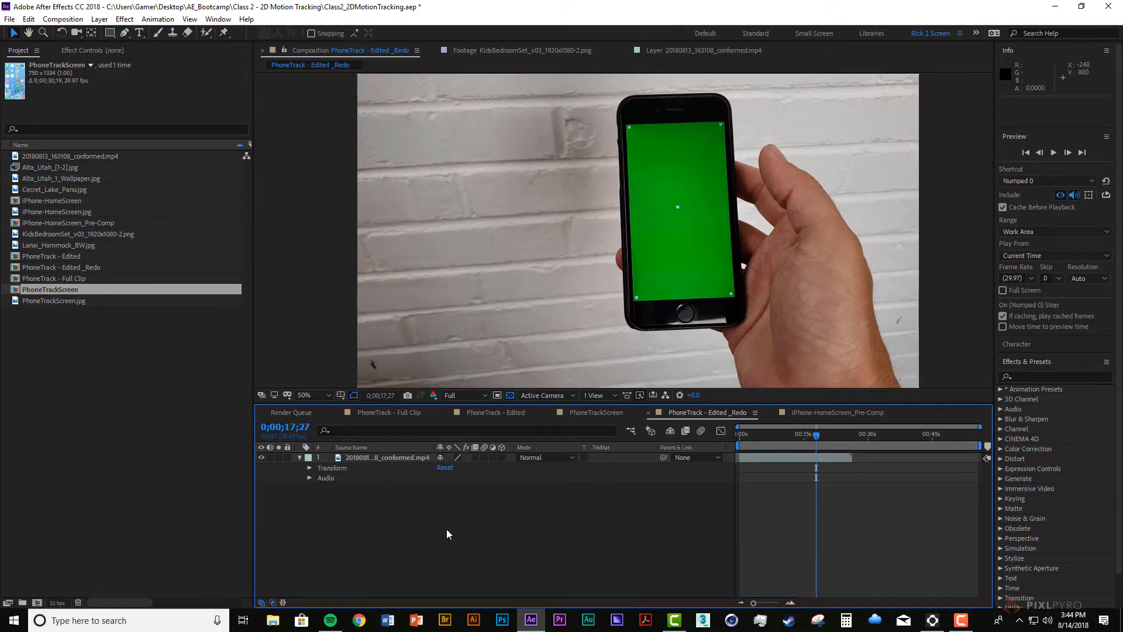
Step: Preview the remaining phone footage and trim the layer's out point to 0;00;18;07
click(402, 459)
drag(769, 436, 740, 436)
key(space)
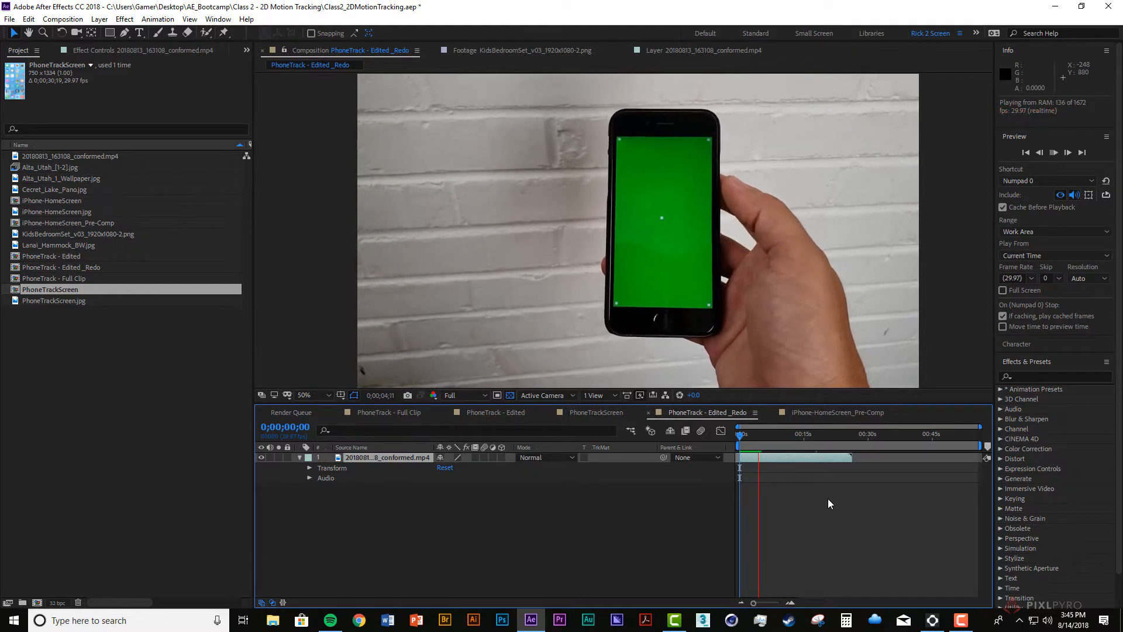
drag(778, 436, 804, 436)
key(space)
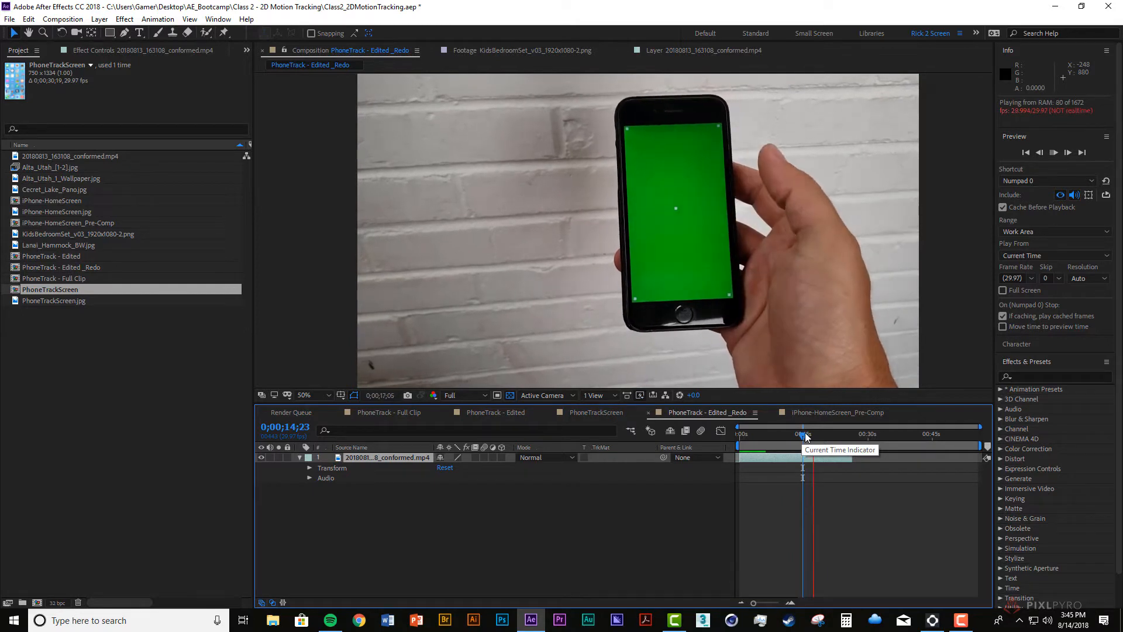
click(822, 457)
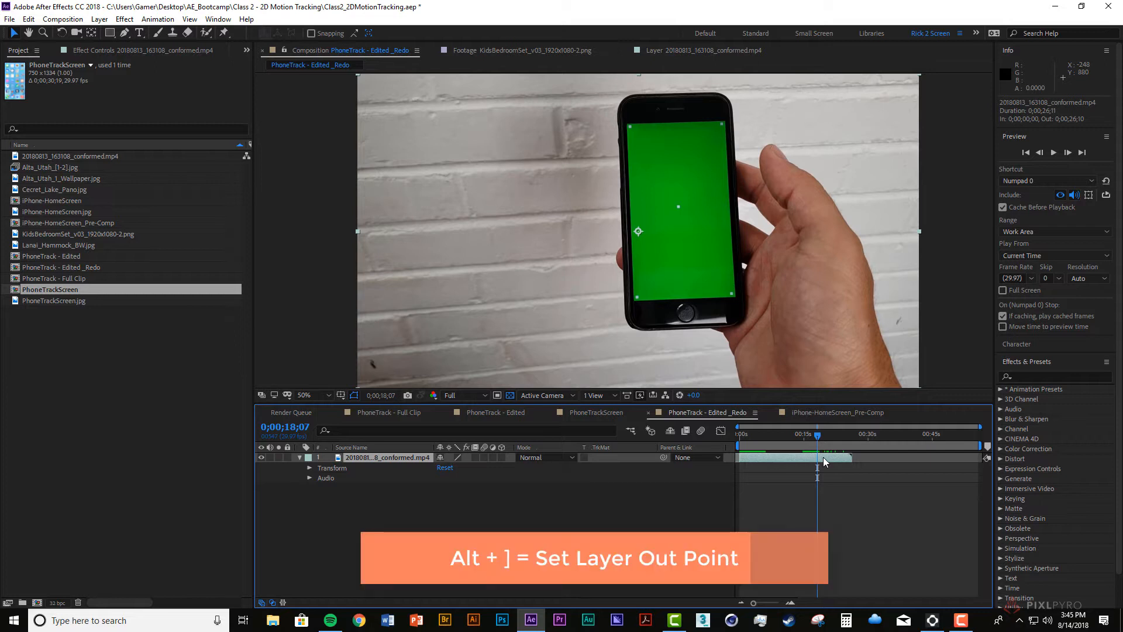
key(alt+bracketright)
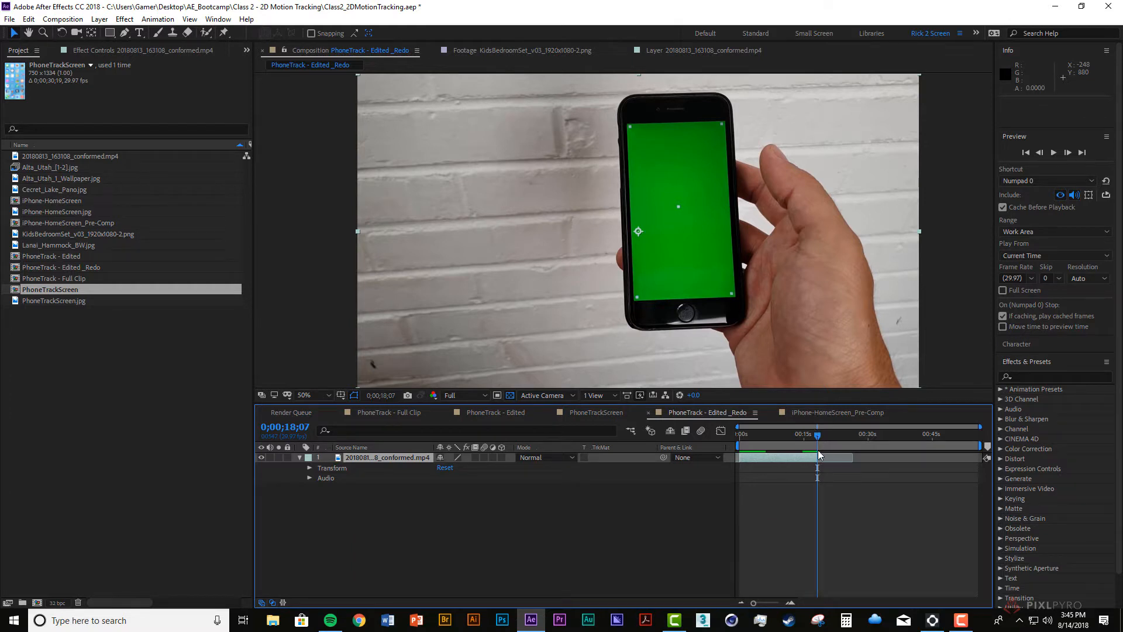
Step: Try trimming the footage layer's in point to 0;00;04;03 and undo the trim
drag(819, 440, 759, 440)
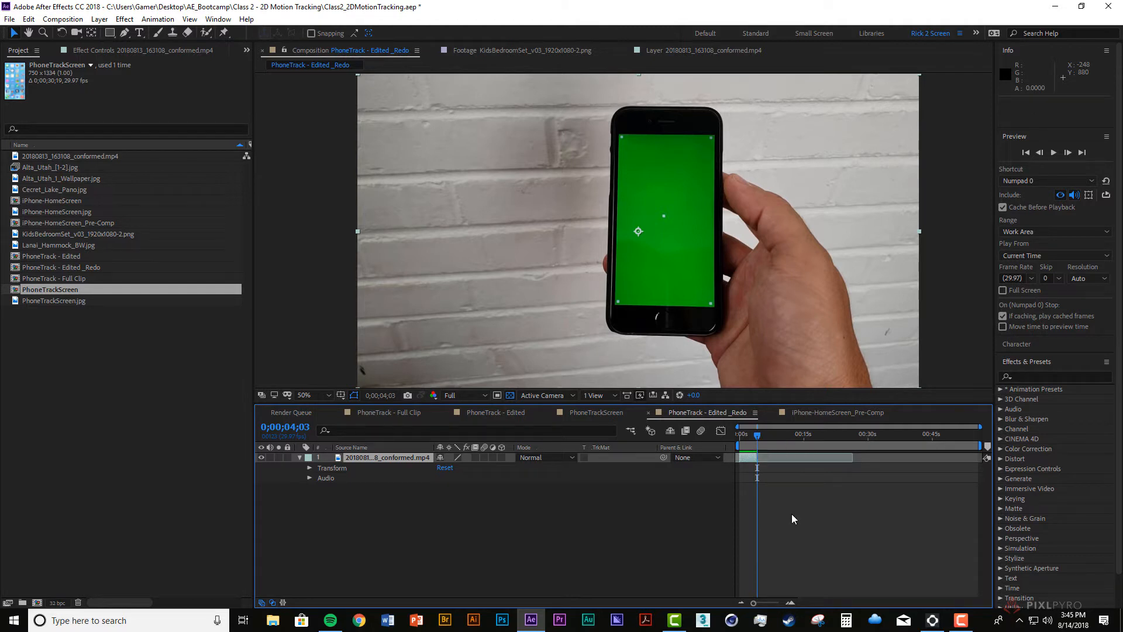
key(alt+bracketleft)
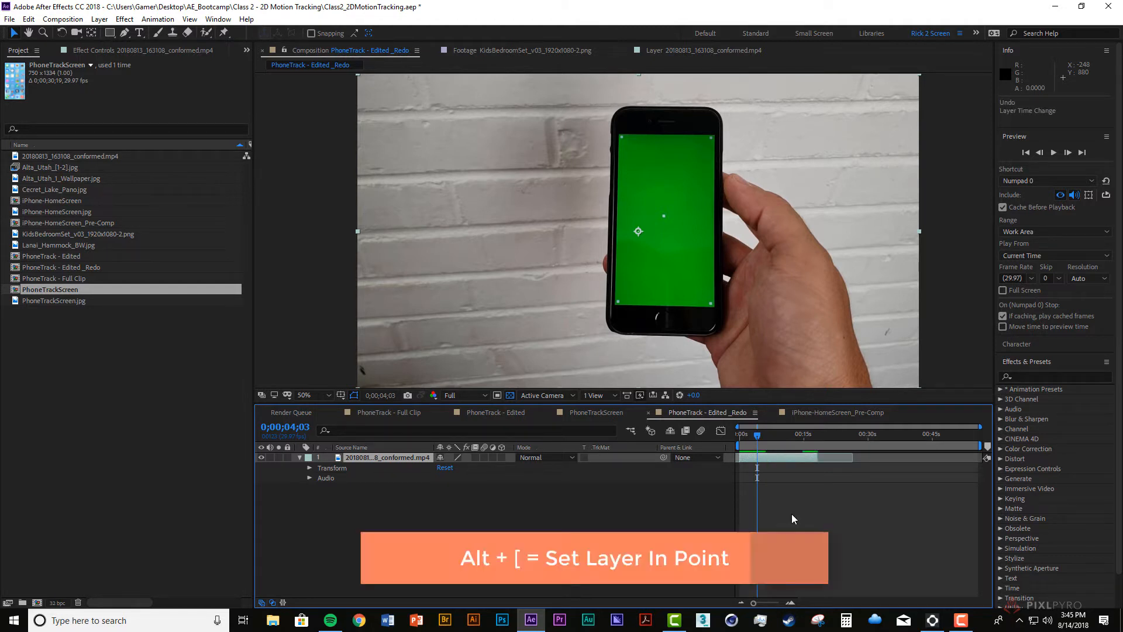
key(alt+bracketleft)
key(ctrl+z)
click(821, 517)
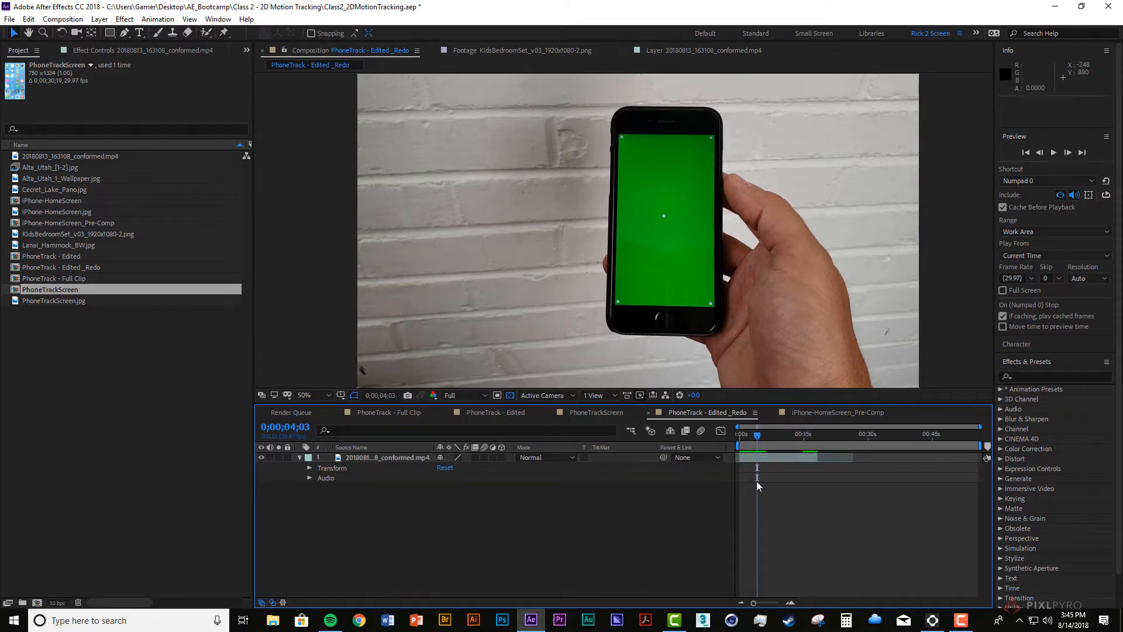
Step: Scrub through the trimmed footage layer, jump the playhead to its out point, and return it to its in point
click(757, 456)
drag(759, 434, 799, 446)
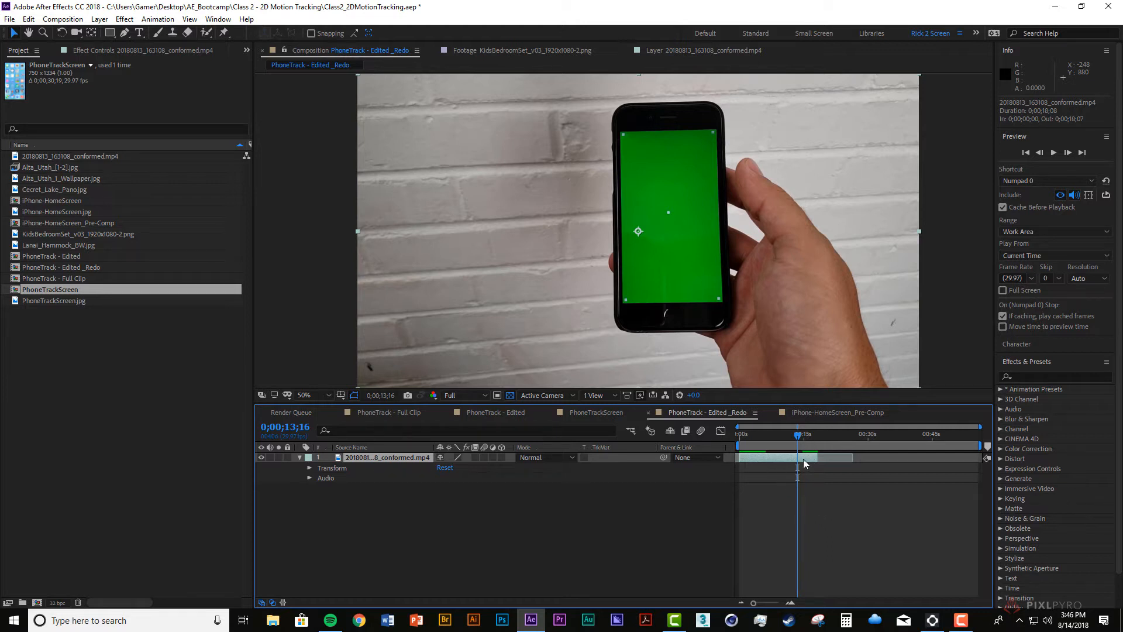
drag(798, 436, 778, 458)
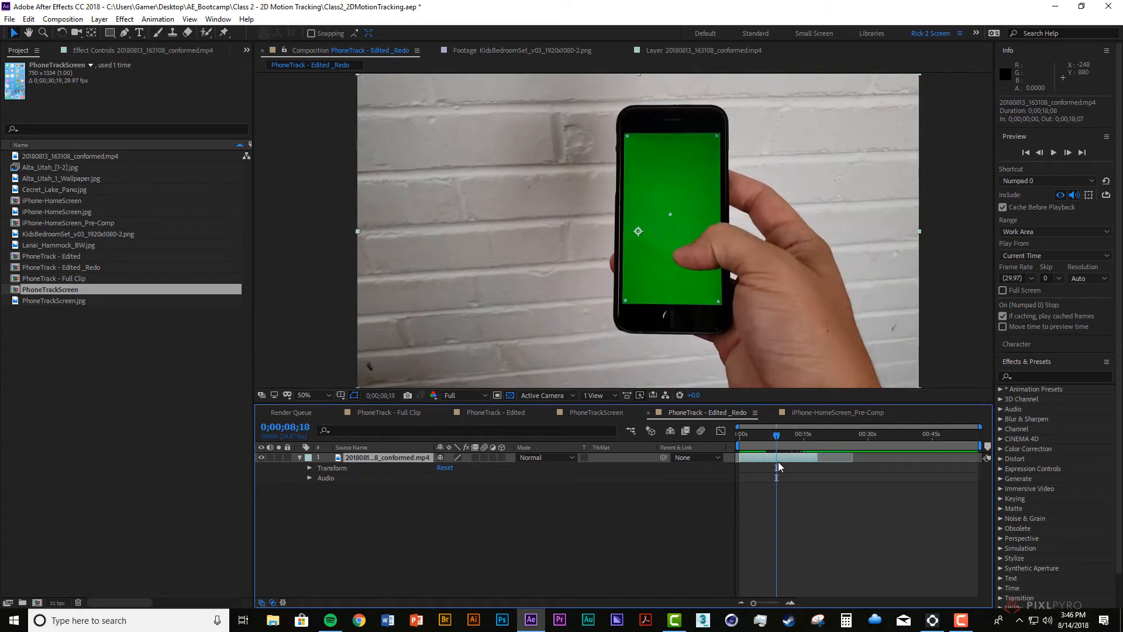
key(o)
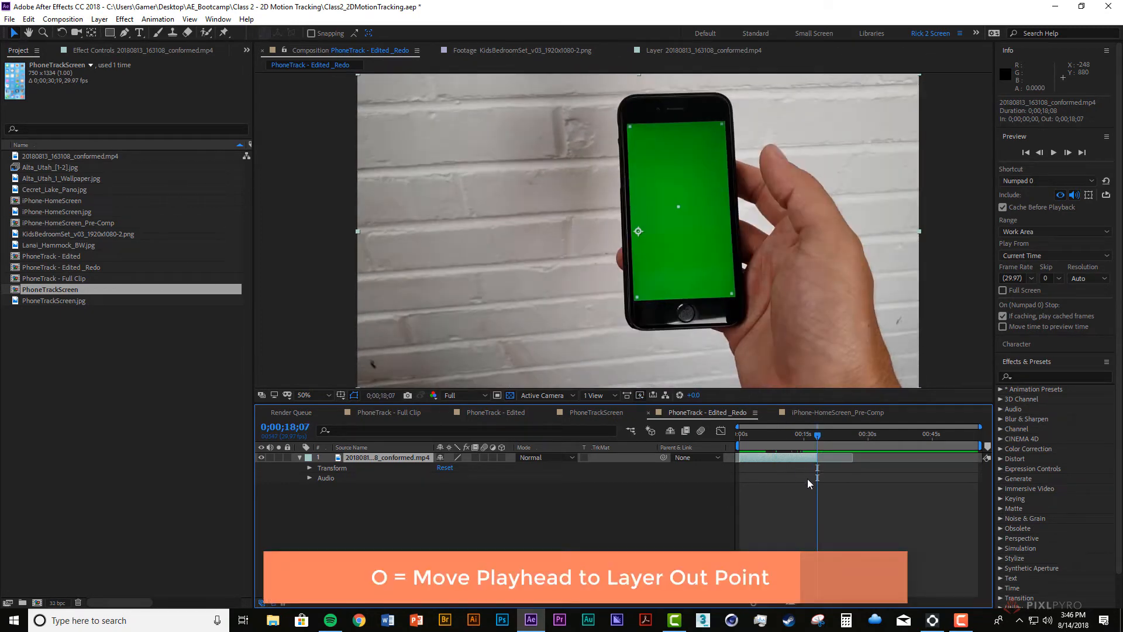
key(i)
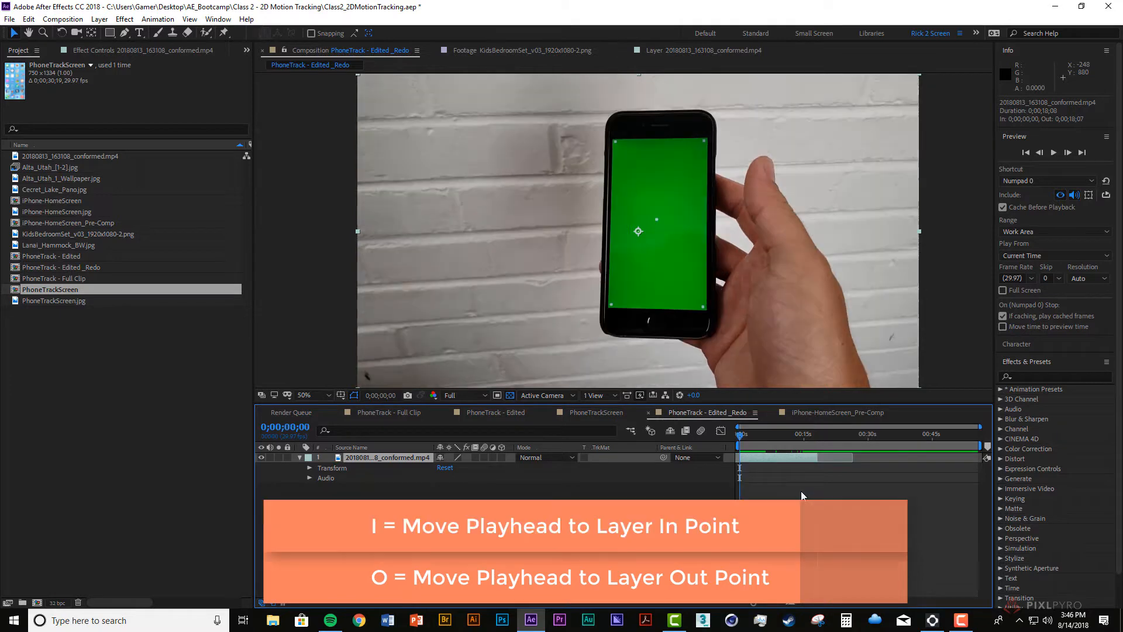